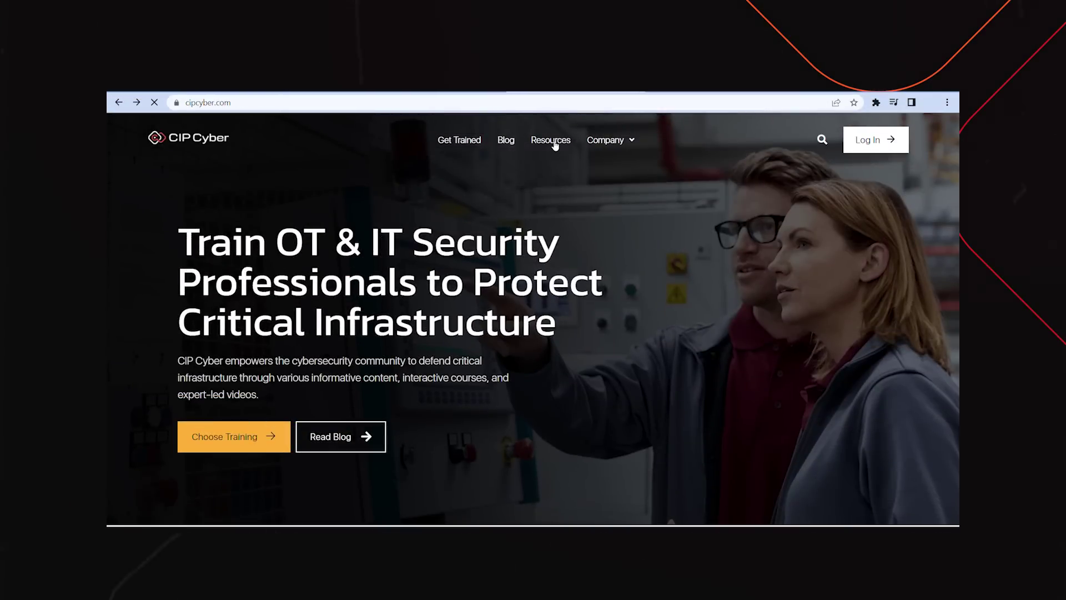
Step: Go to the Resources page from the top navigation to reach its Videos section
left_click(552, 141)
scroll(555, 146, "down", 2)
scroll(555, 146, "down", 1)
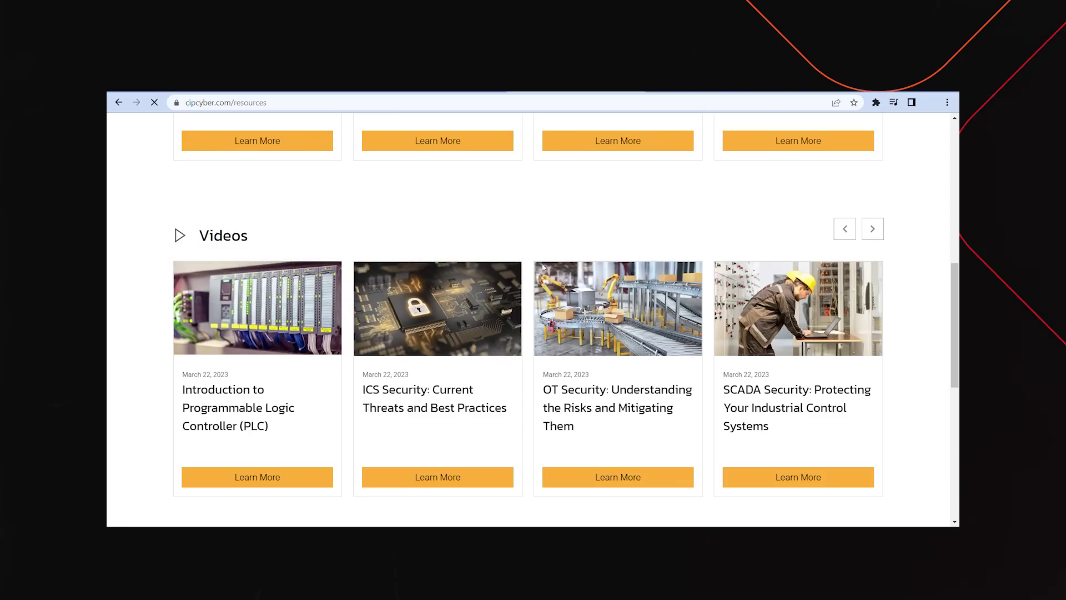
scroll(227, 444, "down", 2)
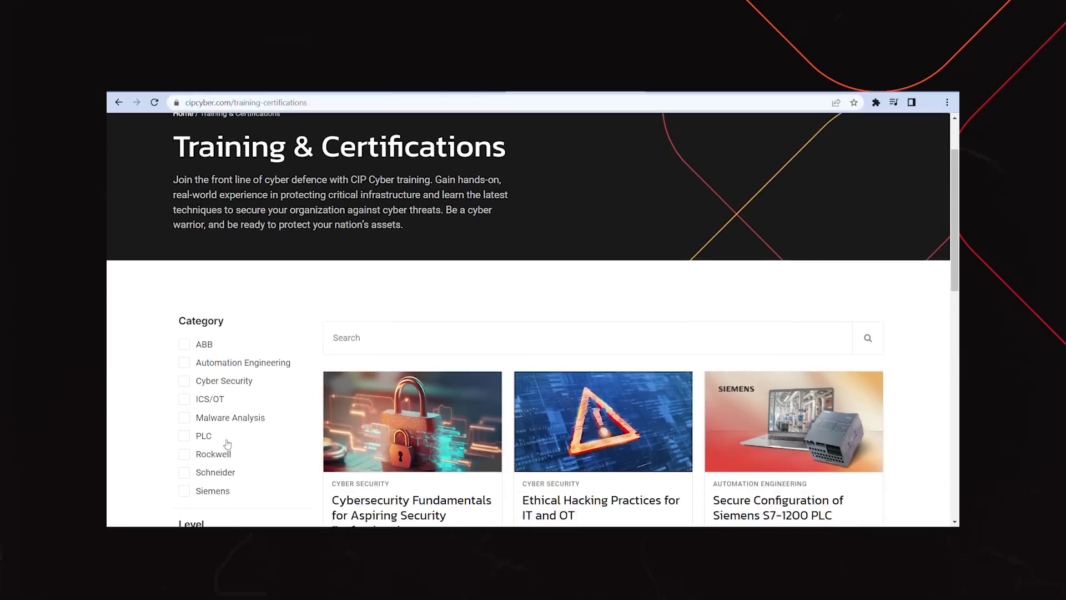
scroll(226, 443, "down", 1)
scroll(226, 443, "down", 2)
scroll(225, 442, "down", 1)
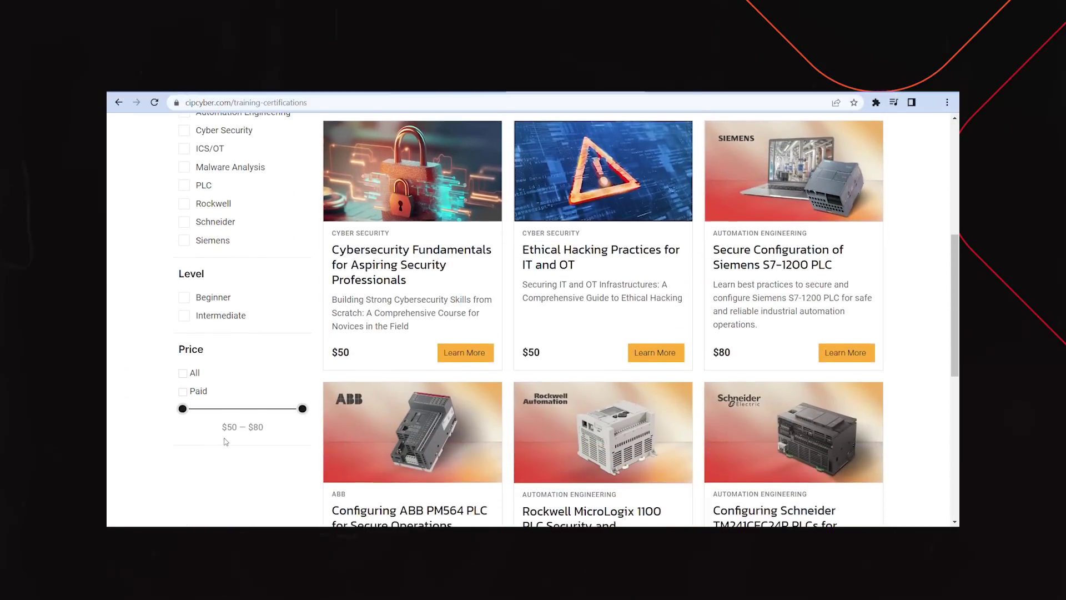
scroll(777, 212, "down", 1)
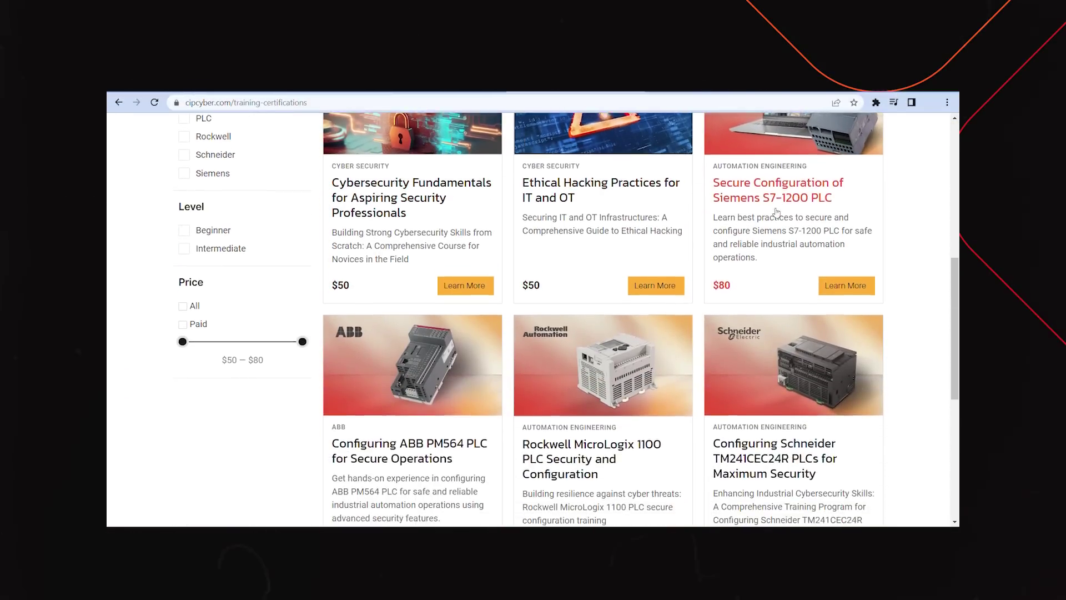
scroll(777, 212, "down", 1)
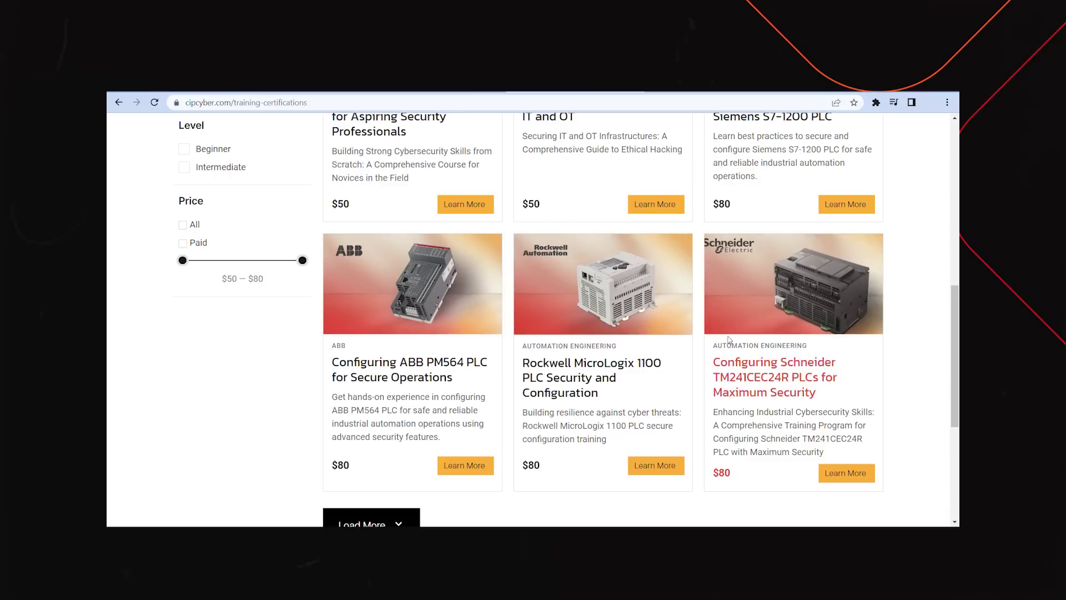